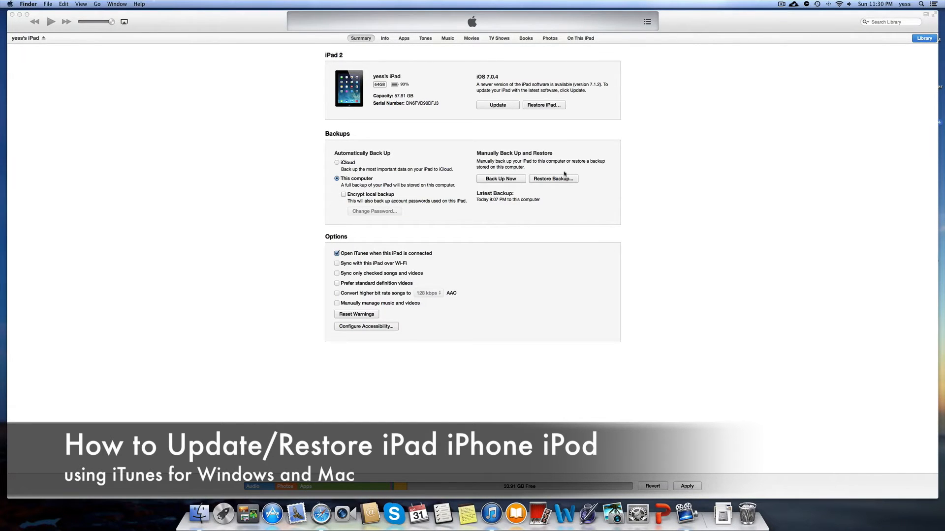
Make iTunes the active application, showing the iPad 2 summary page
{"action": "left_click", "coordinate": [246, 23]}
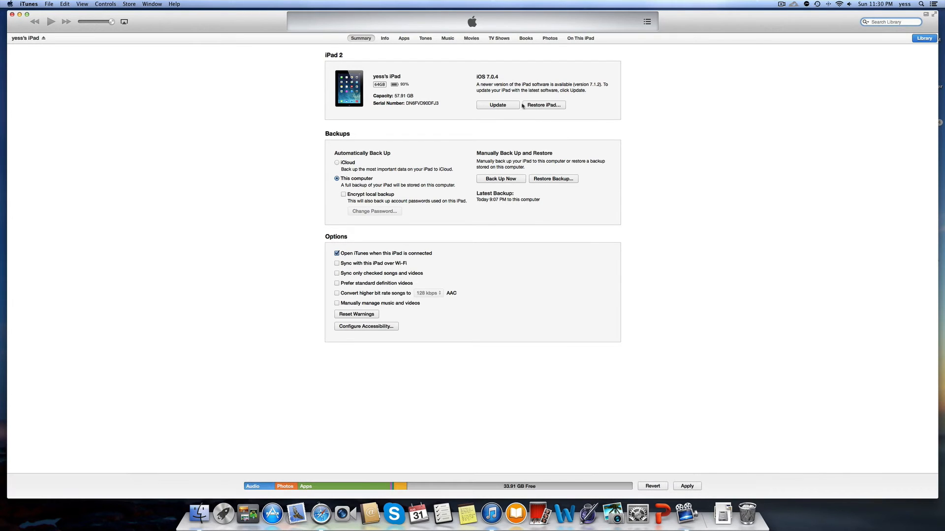
Begin a factory restore of the iPad, choosing Don't Back Up when asked
{"action": "left_click", "coordinate": [550, 106]}
{"action": "left_click_drag", "start_coordinate": [418, 168], "coordinate": [578, 135]}
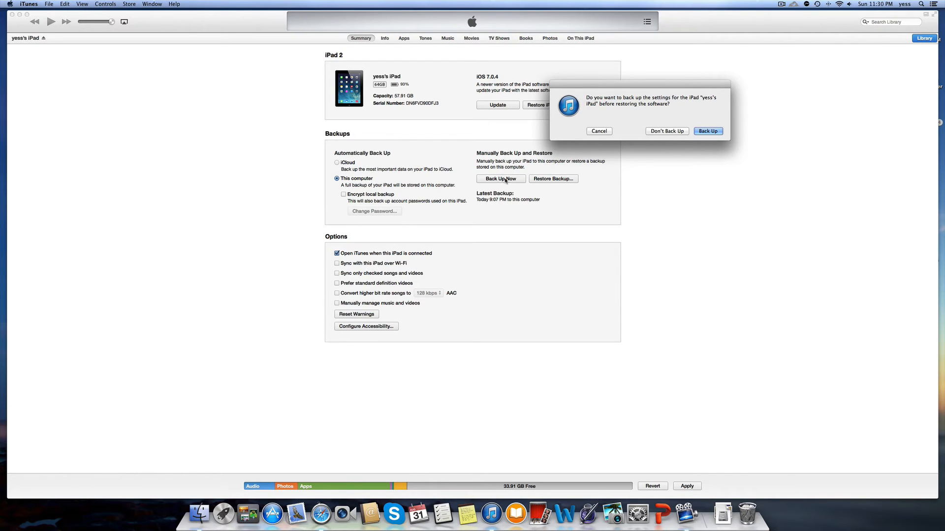
{"action": "left_click_drag", "start_coordinate": [685, 89], "coordinate": [530, 114]}
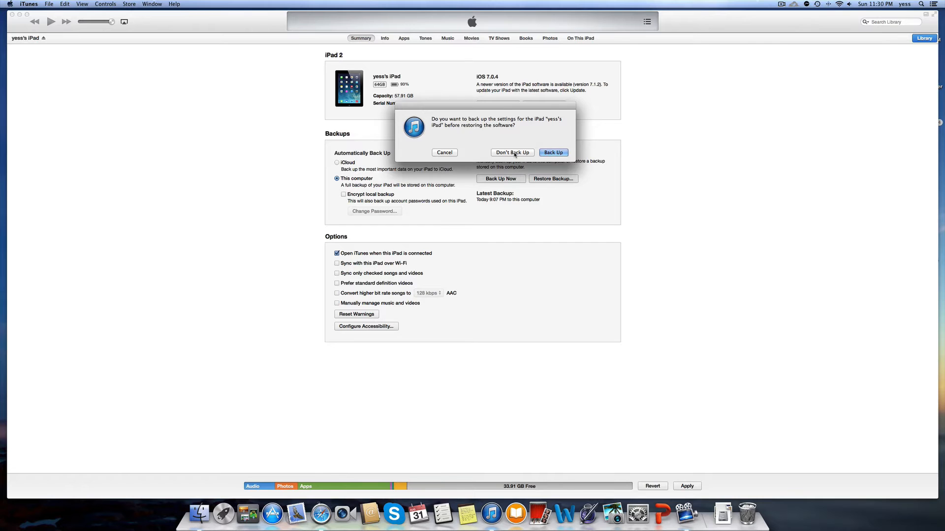
{"action": "left_click", "coordinate": [513, 152]}
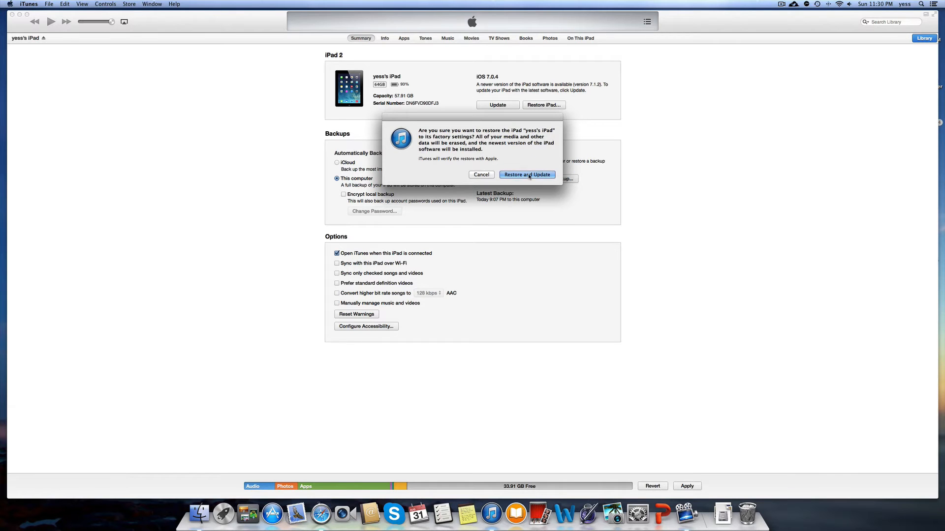
Confirm Restore and Update and continue past the purchased-items warning and update notes
{"action": "left_click", "coordinate": [529, 175]}
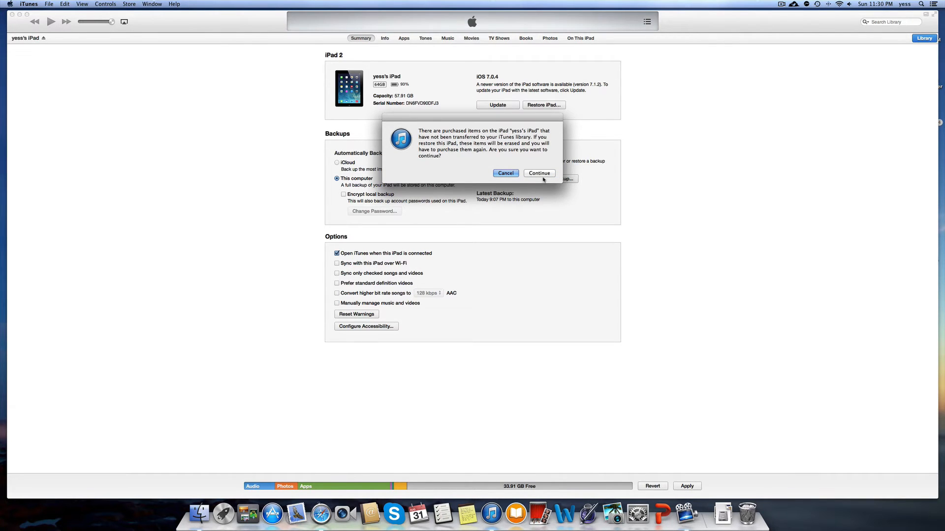
{"action": "left_click", "coordinate": [539, 173]}
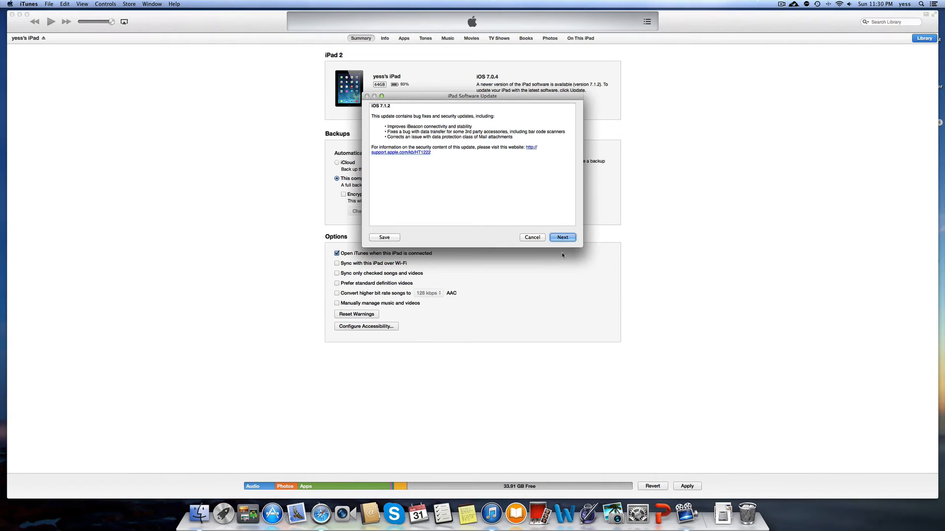
{"action": "left_click", "coordinate": [562, 237]}
Agree to the iOS 7.1.2 license so the software download starts
{"action": "left_click", "coordinate": [565, 237]}
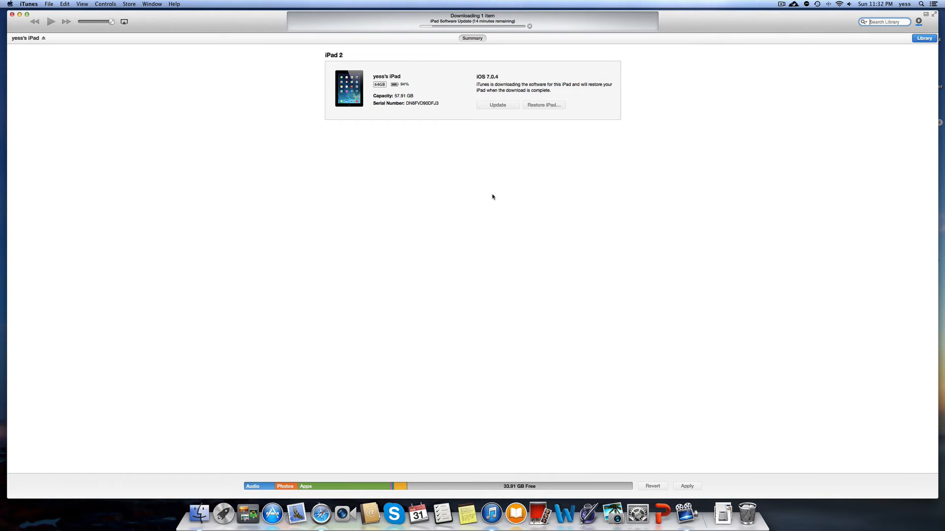
{"action": "left_click", "coordinate": [782, 4]}
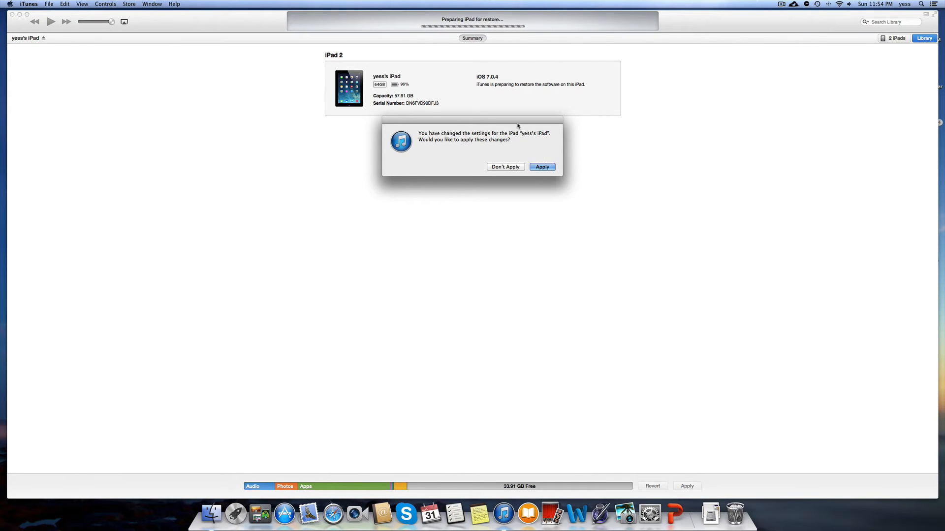
Apply the changed iPad settings and confirm stopping the sync to restore instead
{"action": "left_click_drag", "start_coordinate": [519, 126], "coordinate": [542, 110]}
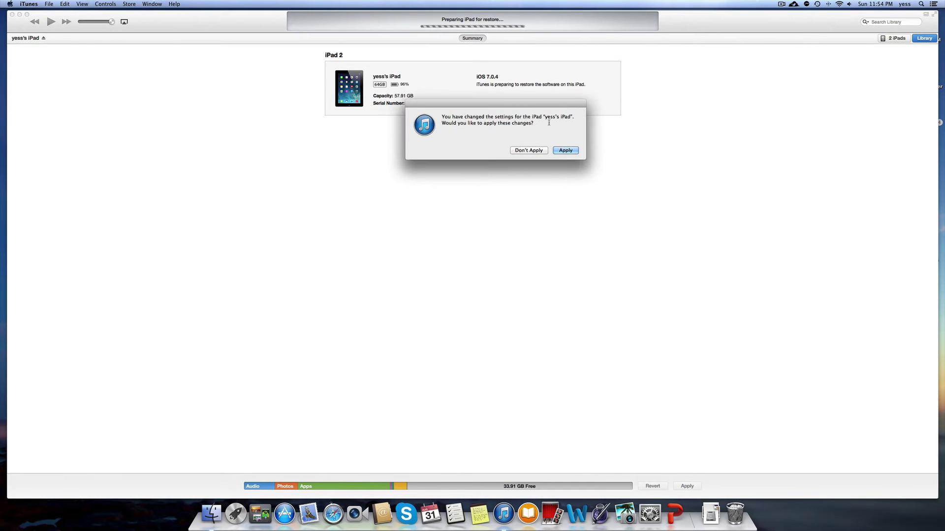
{"action": "left_click", "coordinate": [564, 151]}
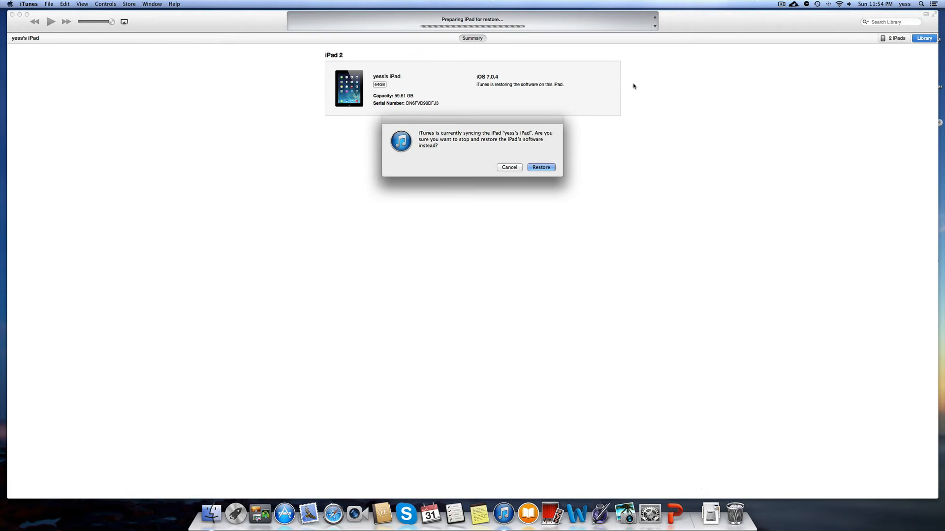
{"action": "left_click", "coordinate": [540, 167]}
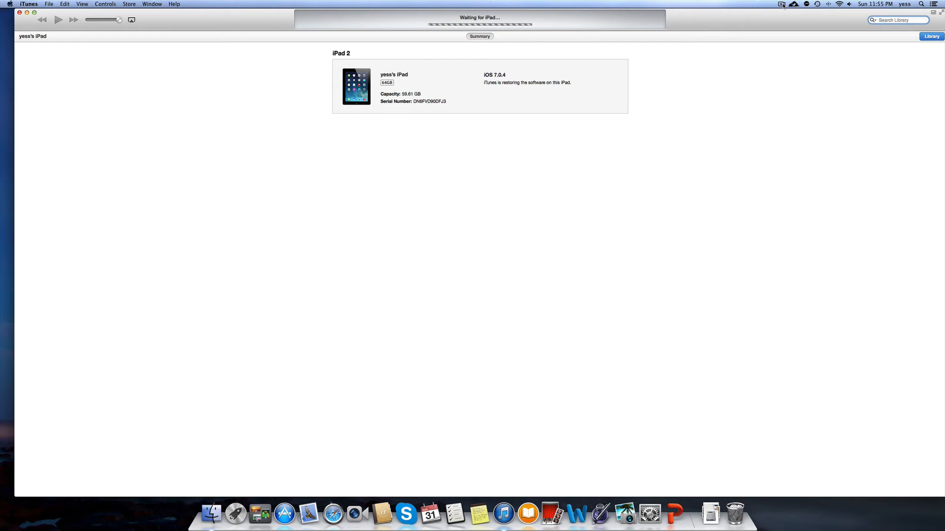
Close the iPad Not Charging notice while the restore runs into recovery mode
{"action": "left_click", "coordinate": [781, 3]}
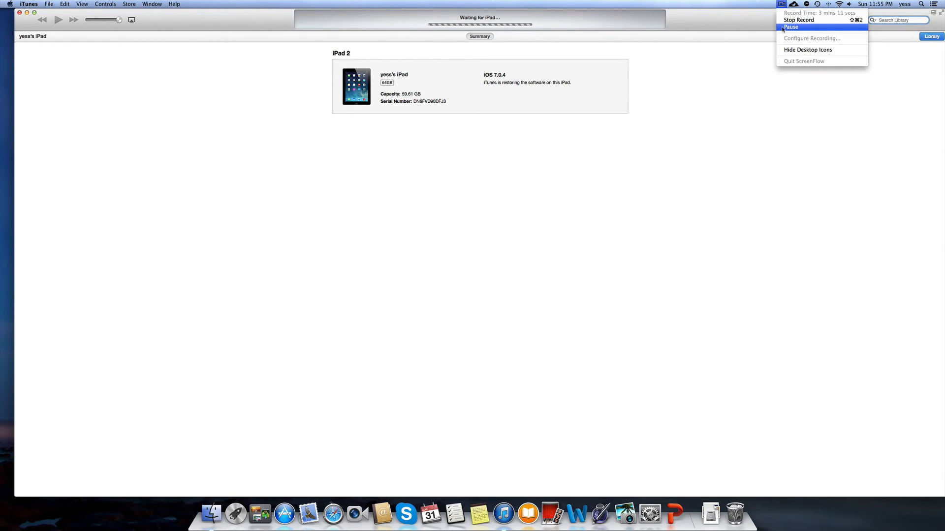
{"action": "left_click", "coordinate": [751, 21]}
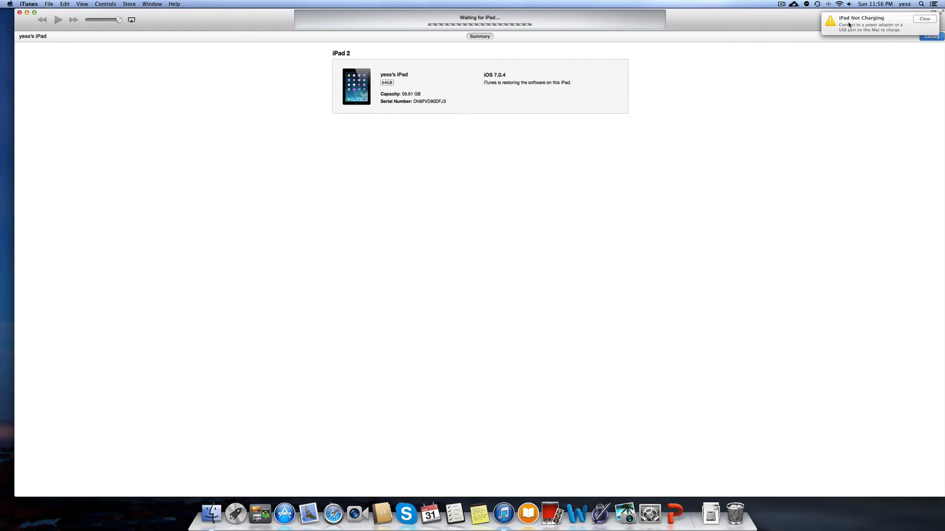
{"action": "left_click", "coordinate": [924, 19]}
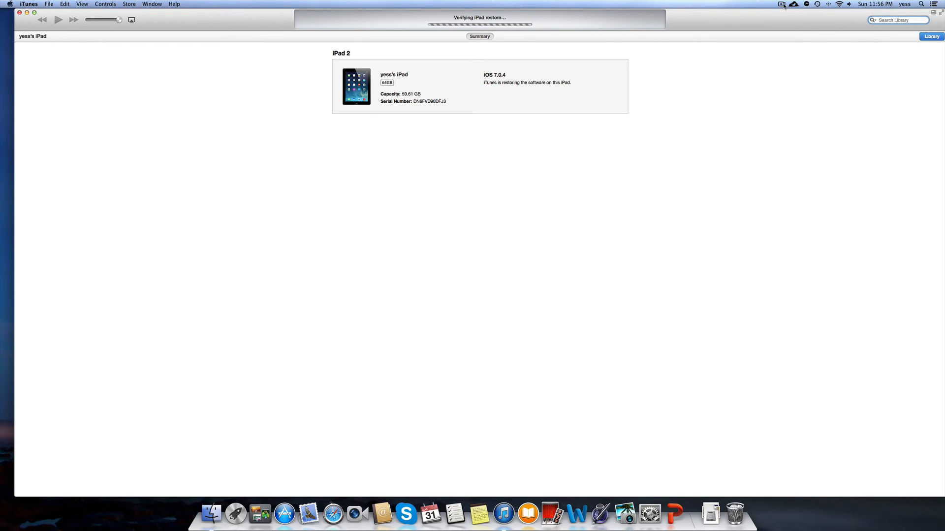
{"action": "left_click", "coordinate": [783, 4]}
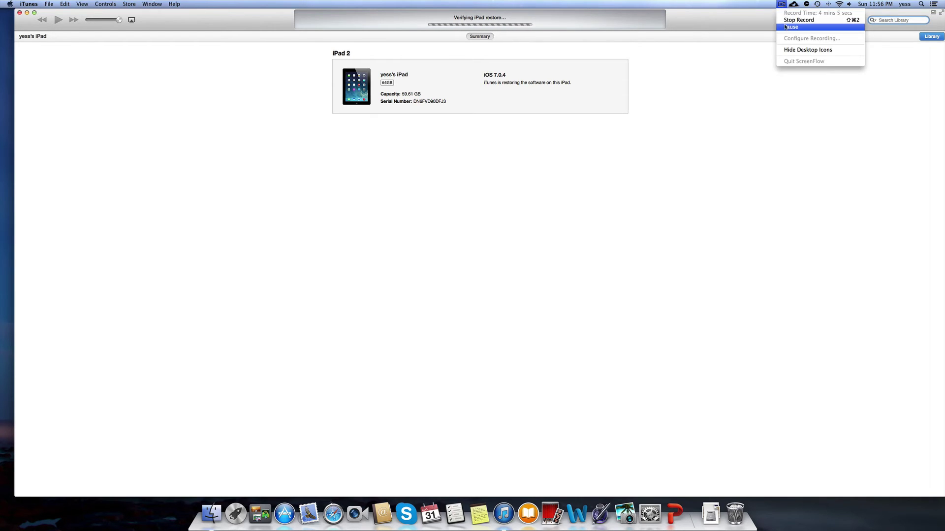
{"action": "left_click", "coordinate": [804, 27]}
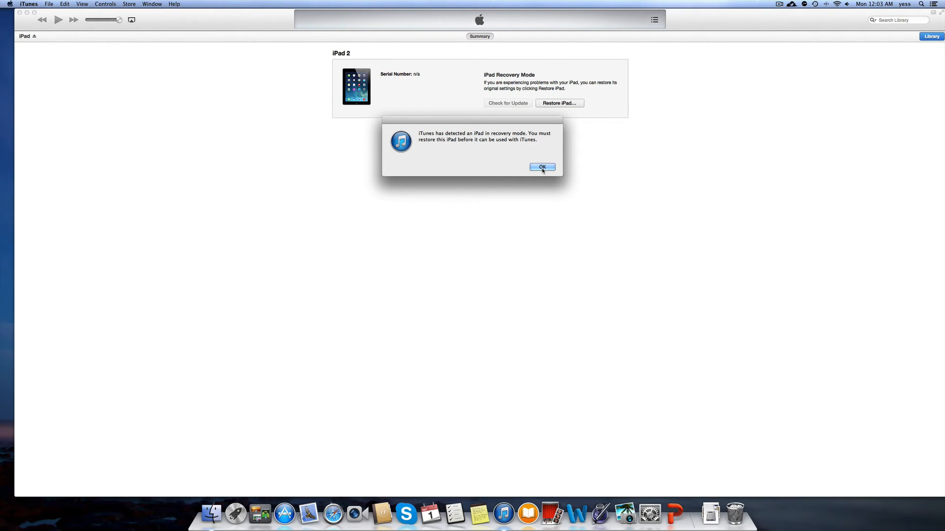
Acknowledge the recovery-mode alert and restore the iPad with Restore and Update
{"action": "left_click", "coordinate": [543, 169]}
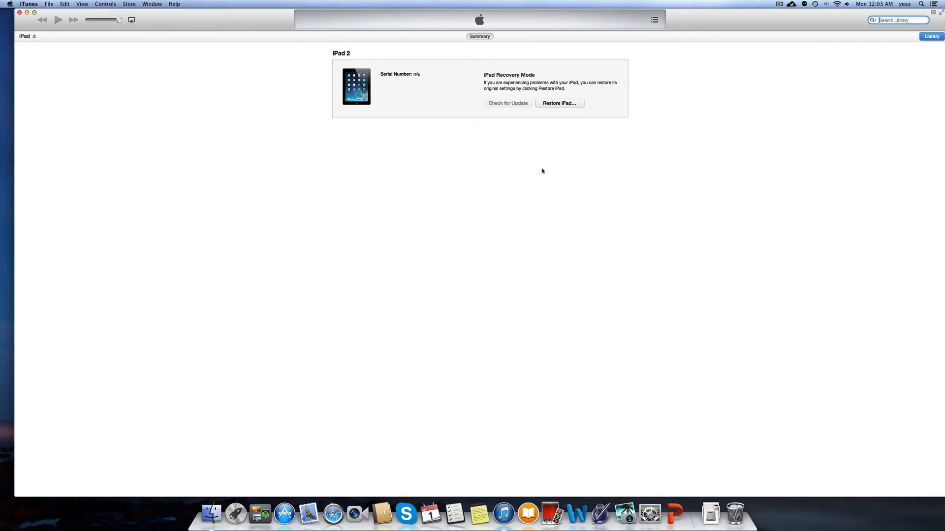
{"action": "left_click", "coordinate": [568, 104]}
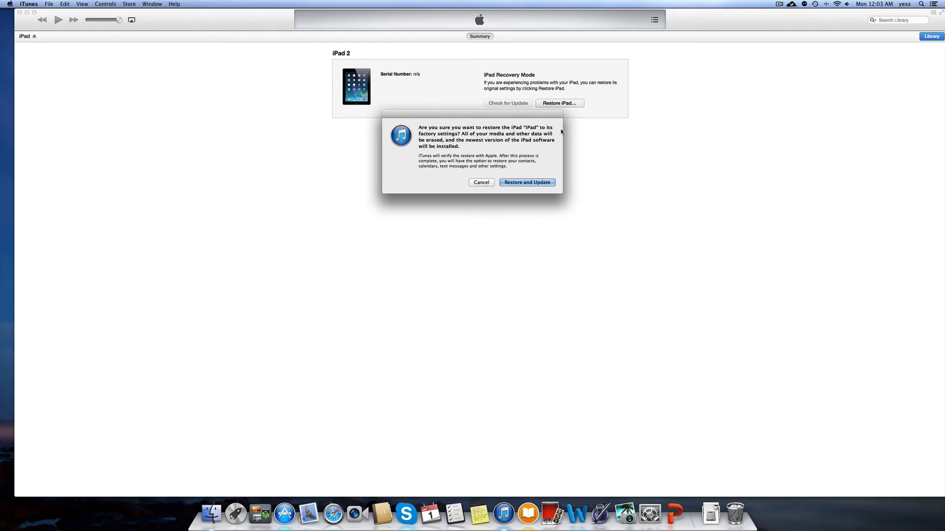
{"action": "left_click", "coordinate": [528, 189]}
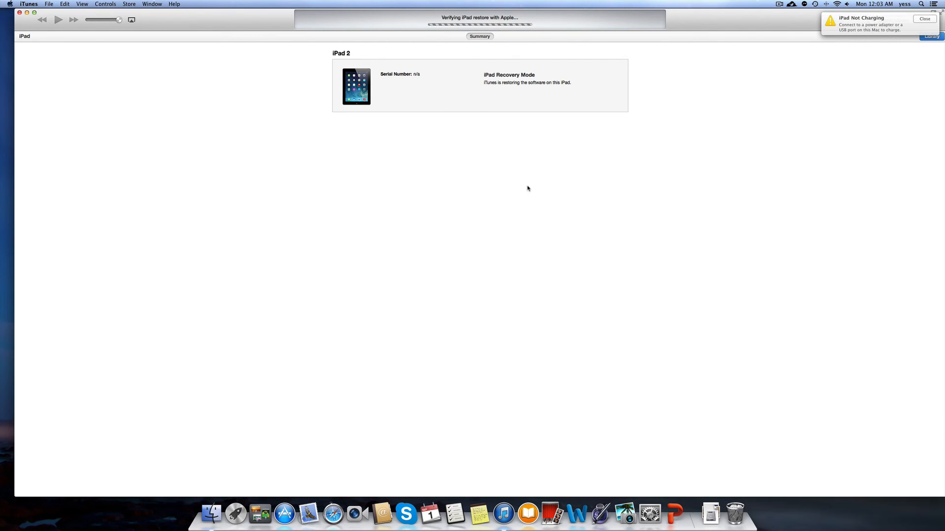
Close the iPad Not Charging warning and wait for the Welcome to Your New iPad screen
{"action": "left_click", "coordinate": [924, 22]}
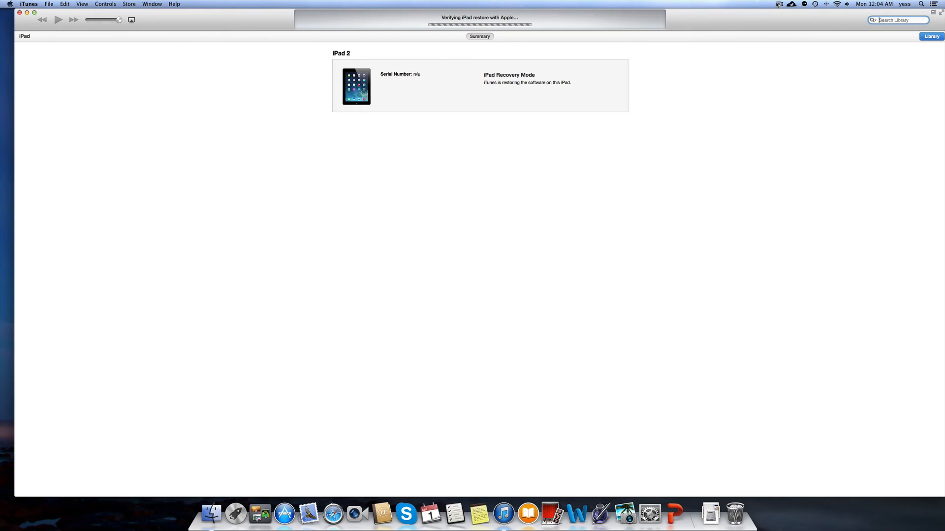
{"action": "left_click", "coordinate": [779, 4]}
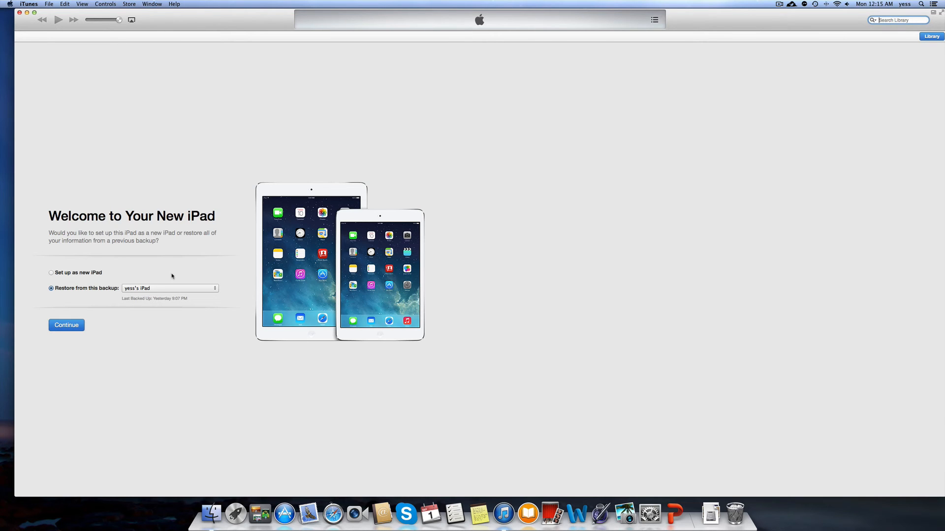
{"action": "left_click", "coordinate": [200, 288]}
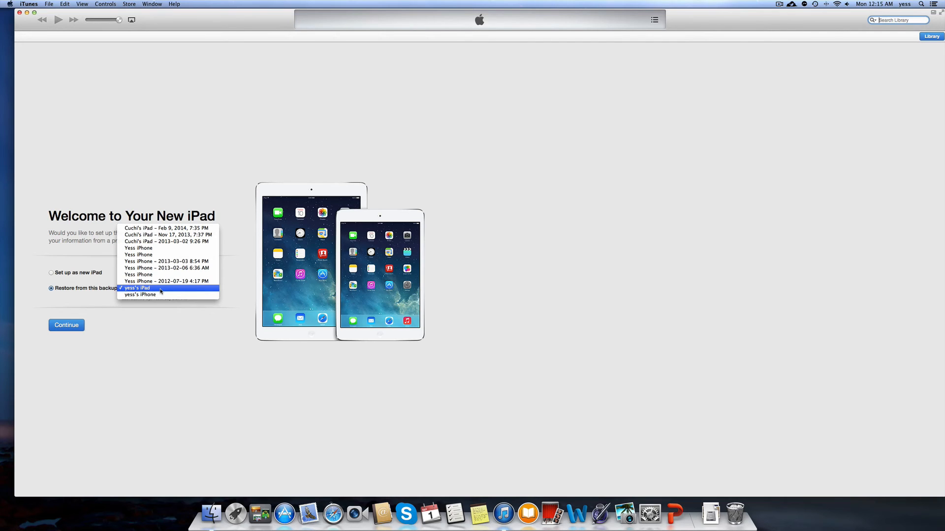
{"action": "left_click", "coordinate": [162, 341]}
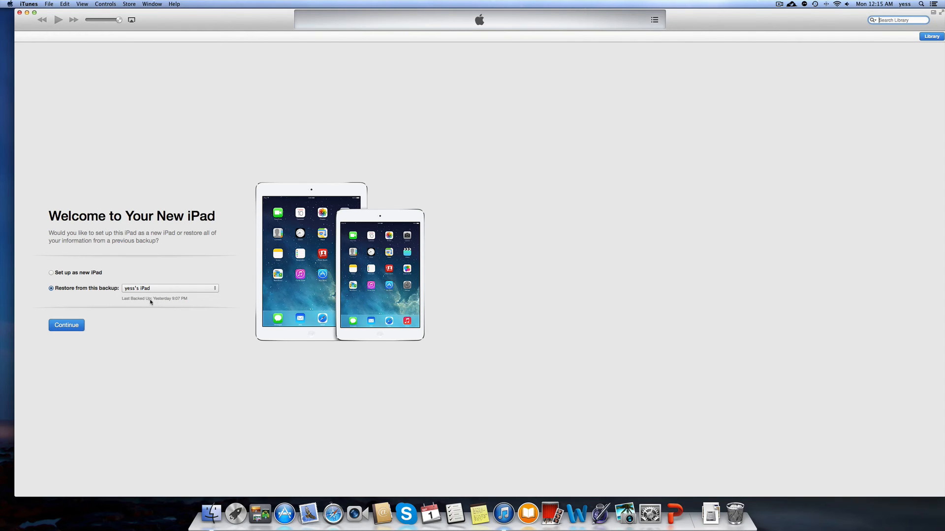
{"action": "left_click", "coordinate": [206, 290]}
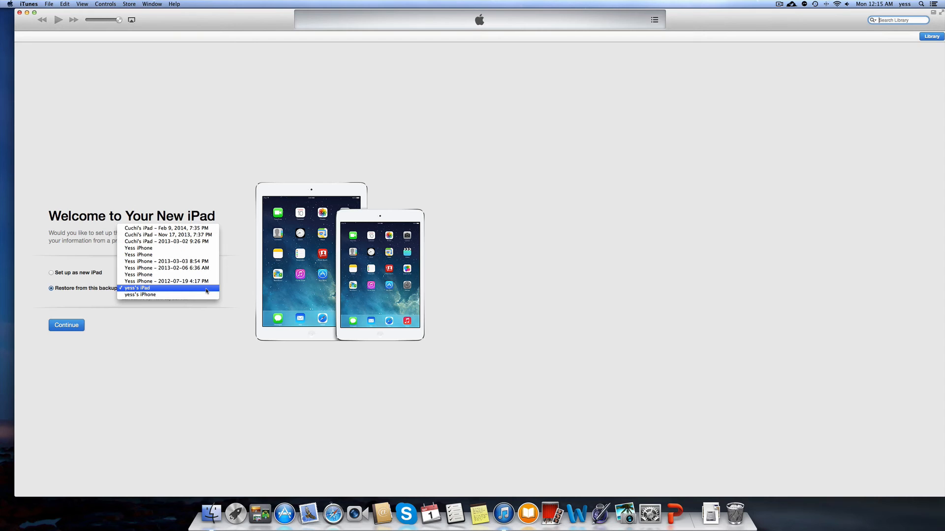
{"action": "left_click", "coordinate": [150, 289]}
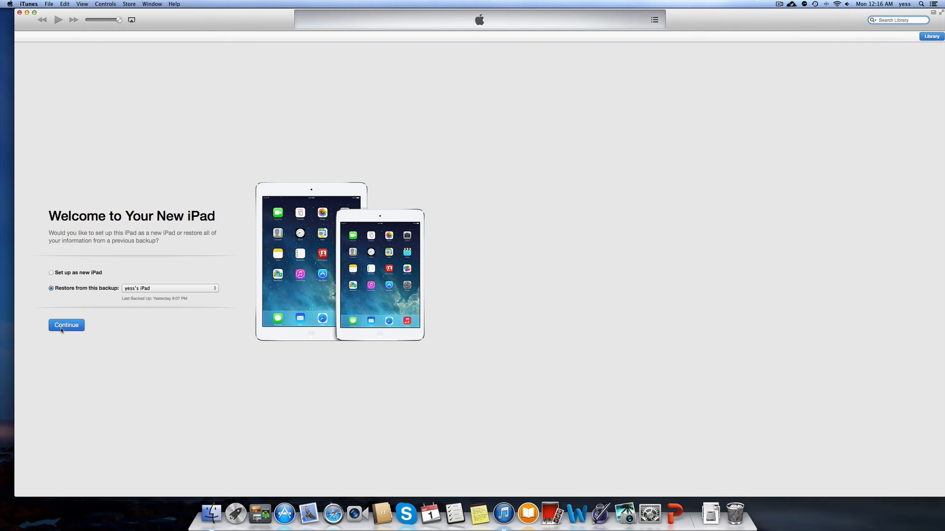
Select Set up as new iPad, then browse the list of saved backups
{"action": "left_click", "coordinate": [51, 273]}
{"action": "left_click", "coordinate": [157, 289]}
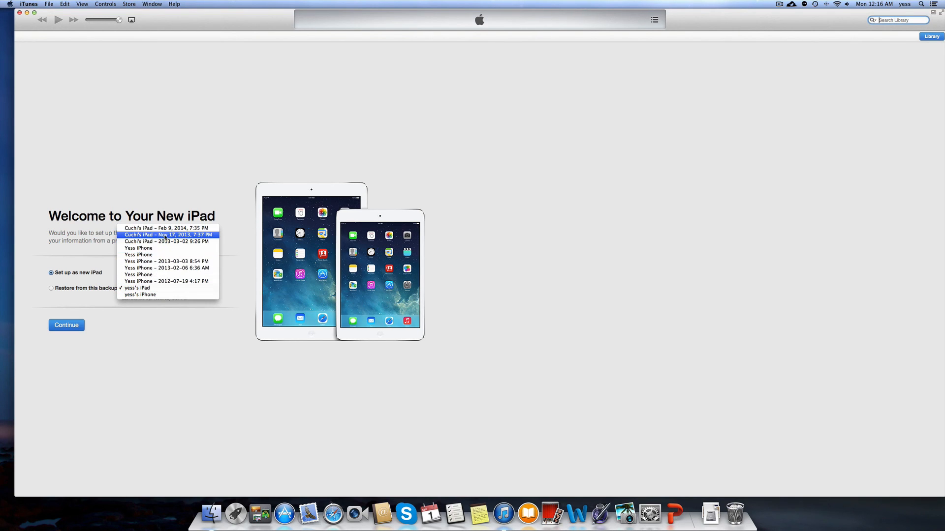
Restore from the Feb 9, 2014 backup, keeping it over the newer one offered
{"action": "left_click", "coordinate": [200, 229]}
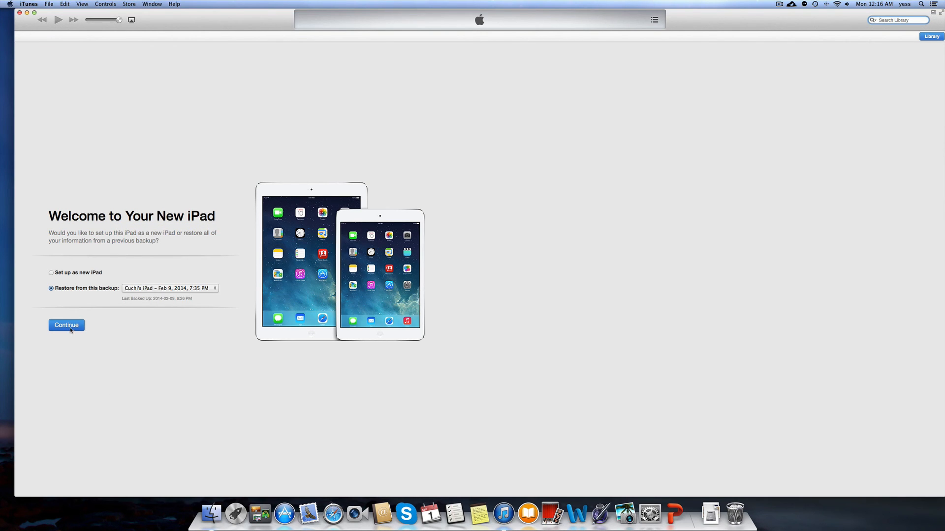
{"action": "left_click", "coordinate": [71, 327]}
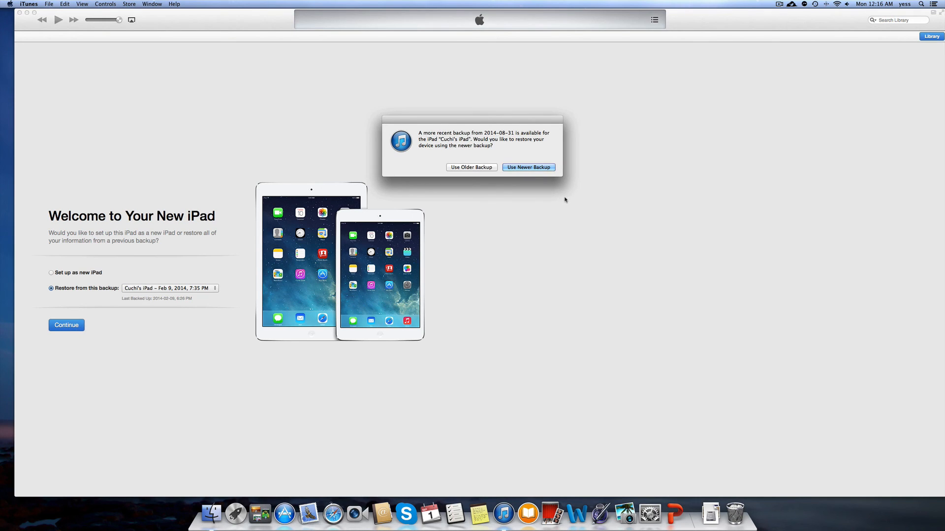
{"action": "left_click", "coordinate": [471, 166]}
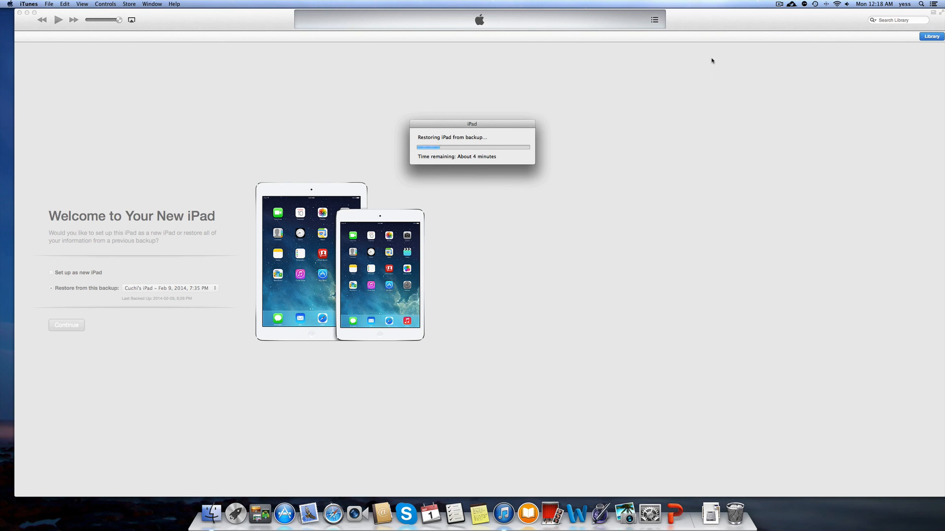
{"action": "left_click", "coordinate": [778, 3]}
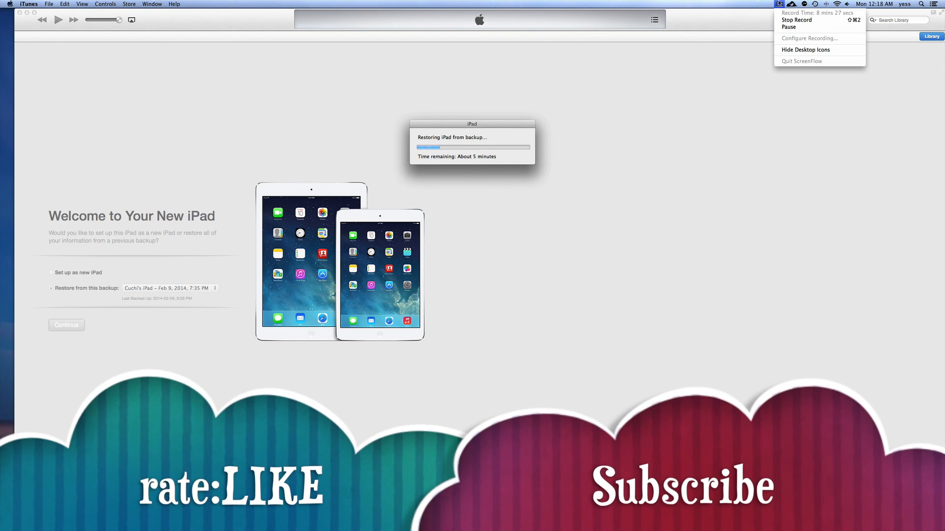